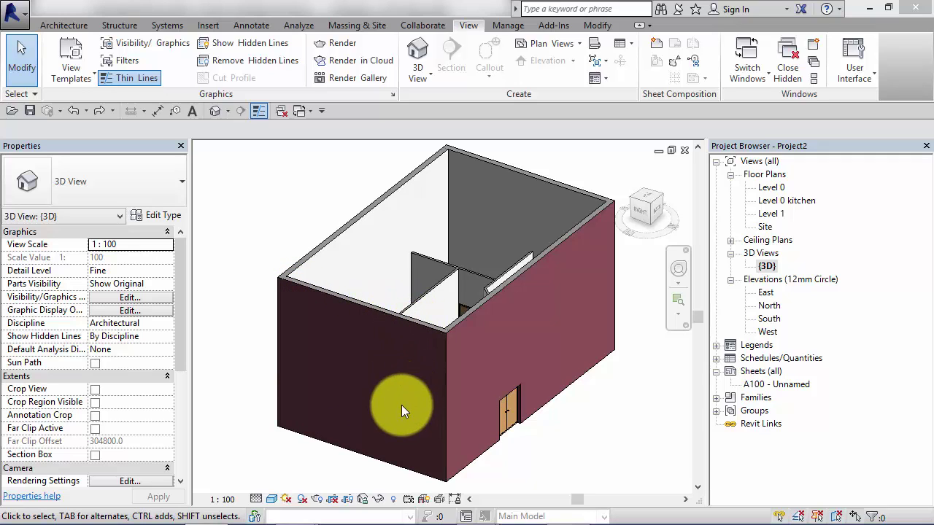
# Hide the dark front wall as an element in the 3D view, exposing the interior partition and door
pyautogui.click(236, 299)
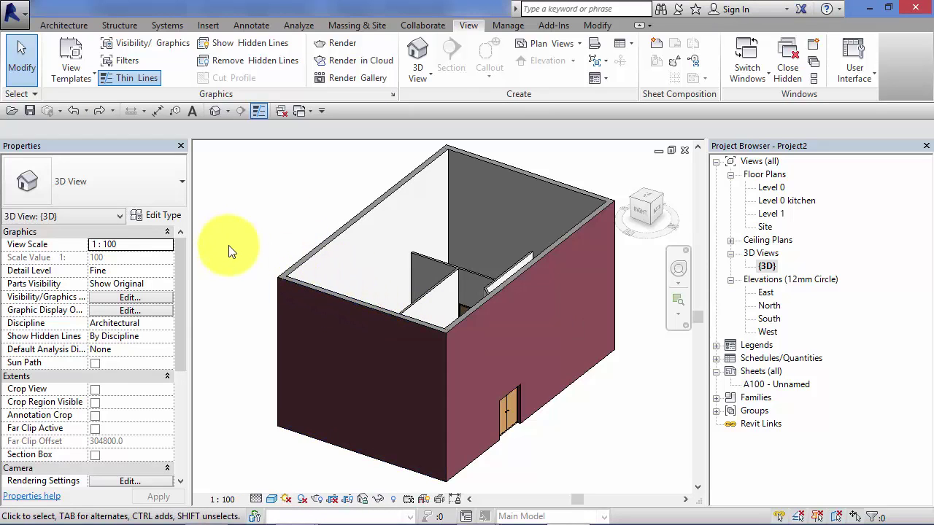
pyautogui.click(352, 300)
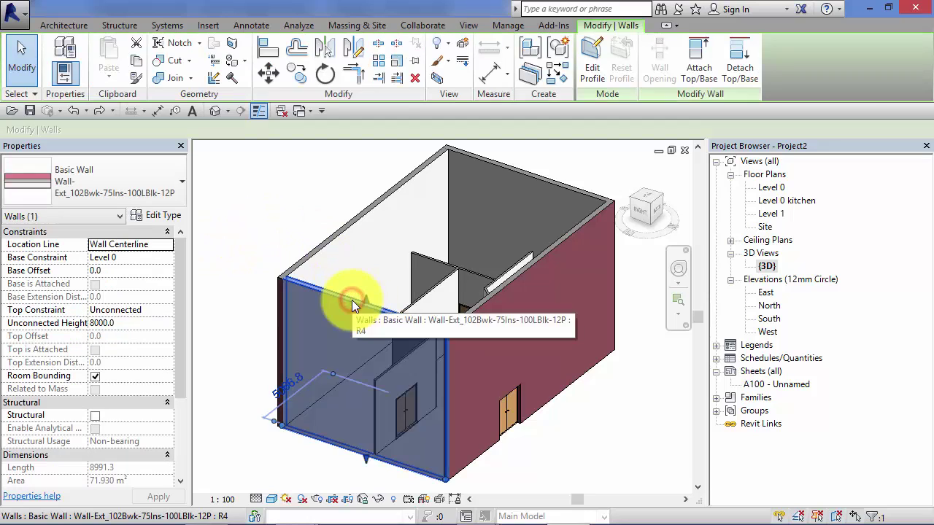
pyautogui.rightClick(351, 300)
pyautogui.moveTo(387, 271)
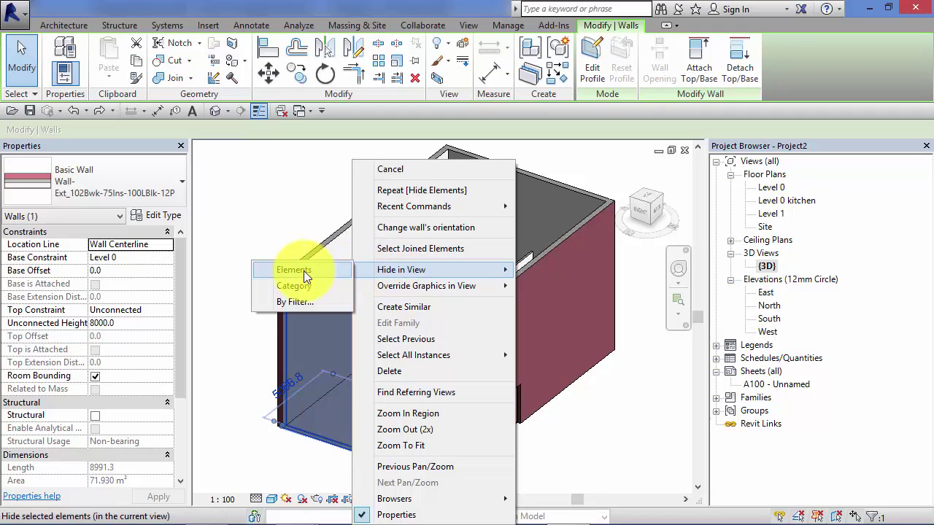
pyautogui.click(282, 270)
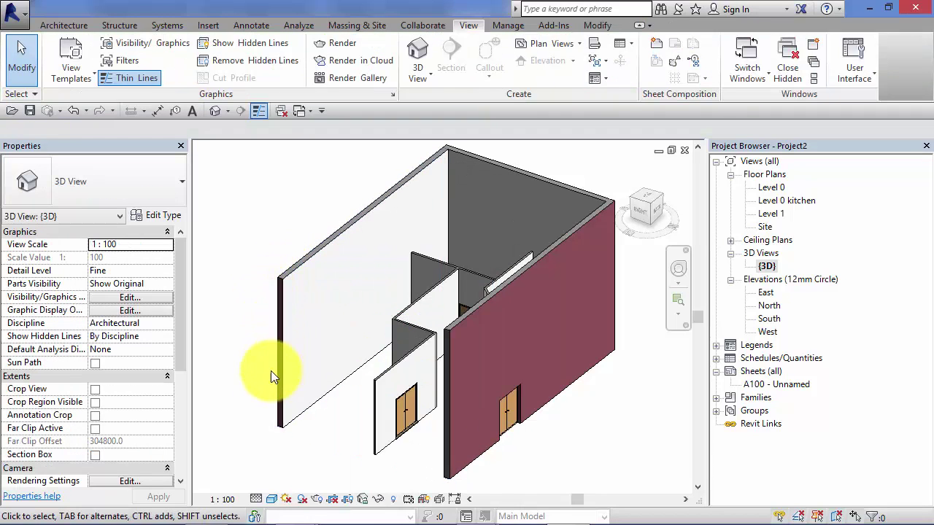
pyautogui.click(251, 362)
pyautogui.moveTo(245, 352); pyautogui.dragTo(250, 358, button='middle')
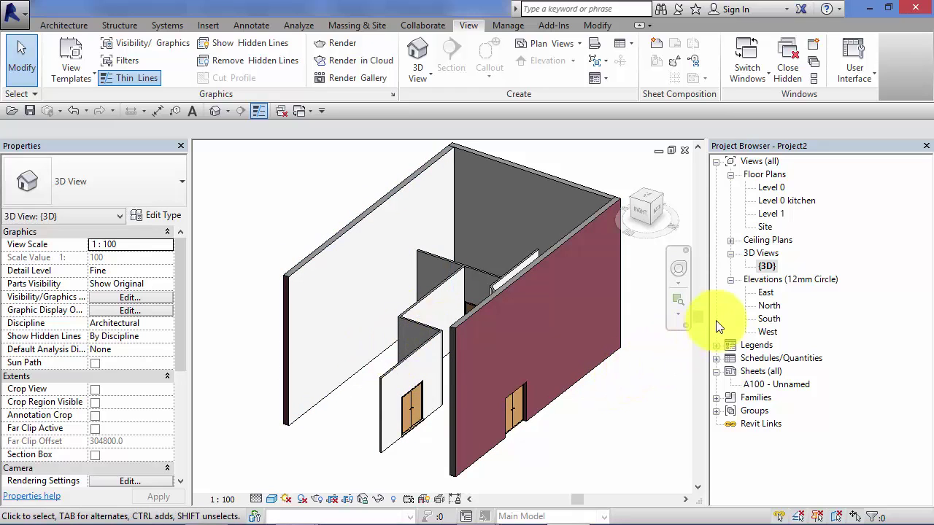
# Open the South elevation and drag the Level 1 head to the left of the wall
pyautogui.doubleClick(763, 319)
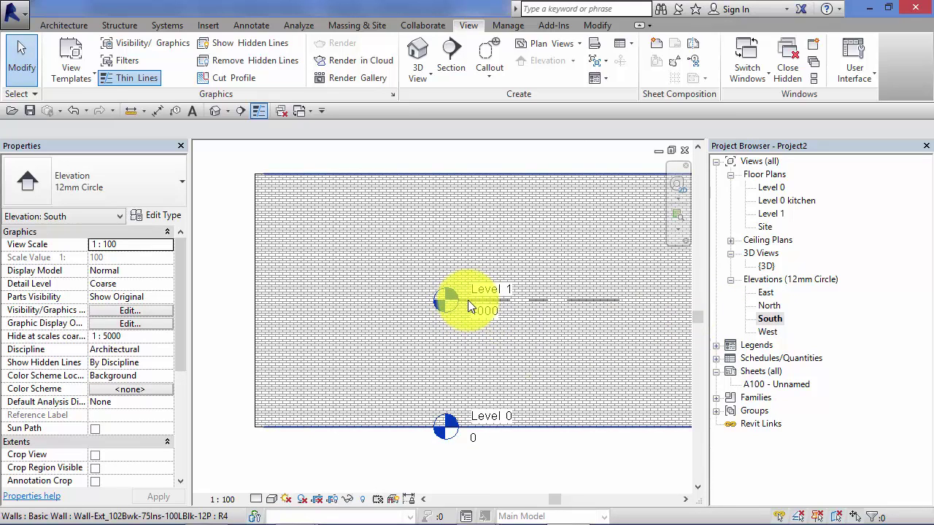
pyautogui.press('Tab')
pyautogui.press('Tab')
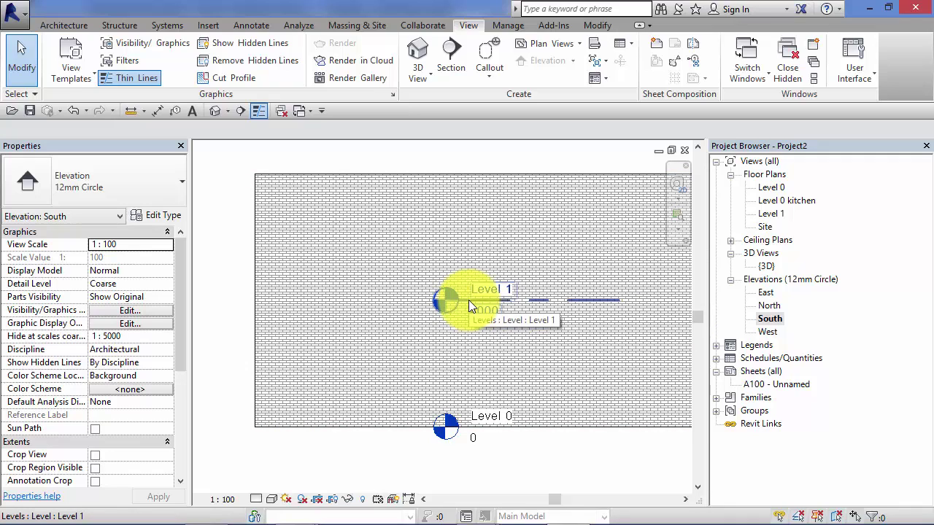
pyautogui.click(470, 307)
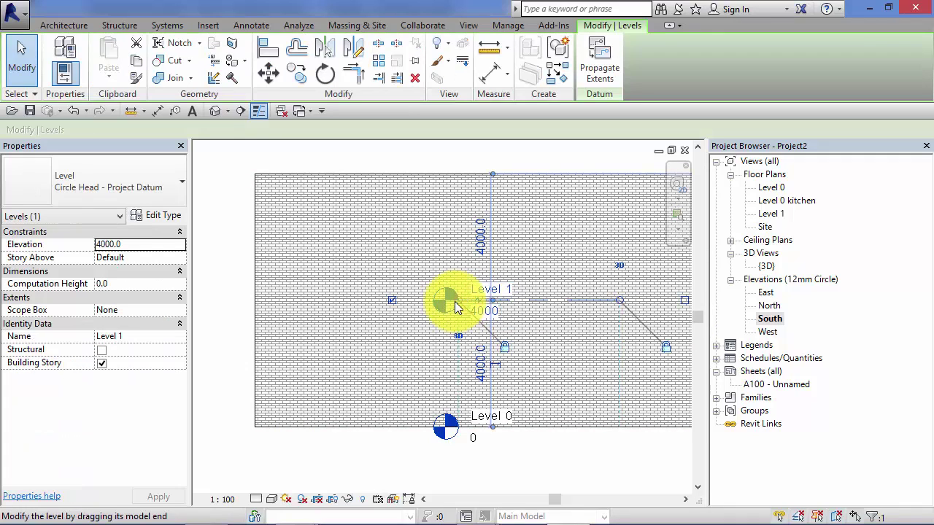
pyautogui.moveTo(461, 305); pyautogui.dragTo(197, 334)
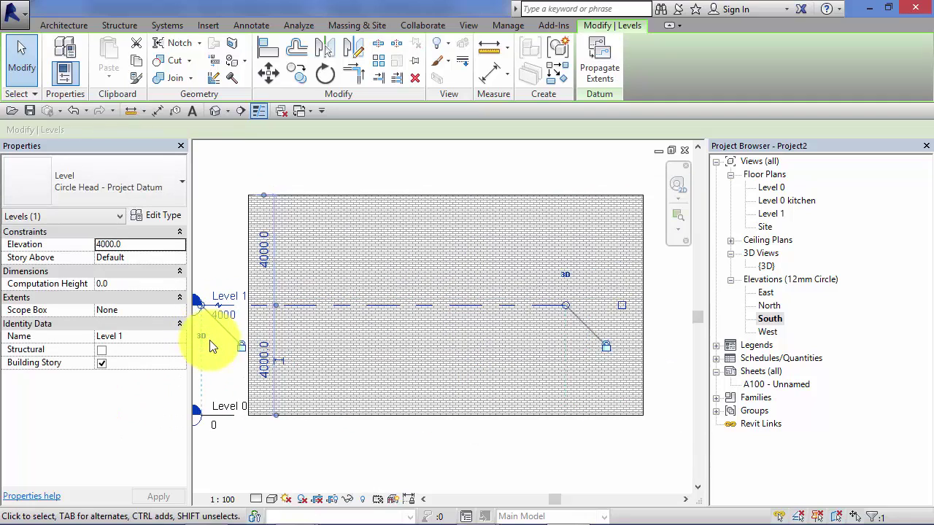
pyautogui.moveTo(210, 340); pyautogui.dragTo(337, 323, button='middle')
pyautogui.click(370, 434)
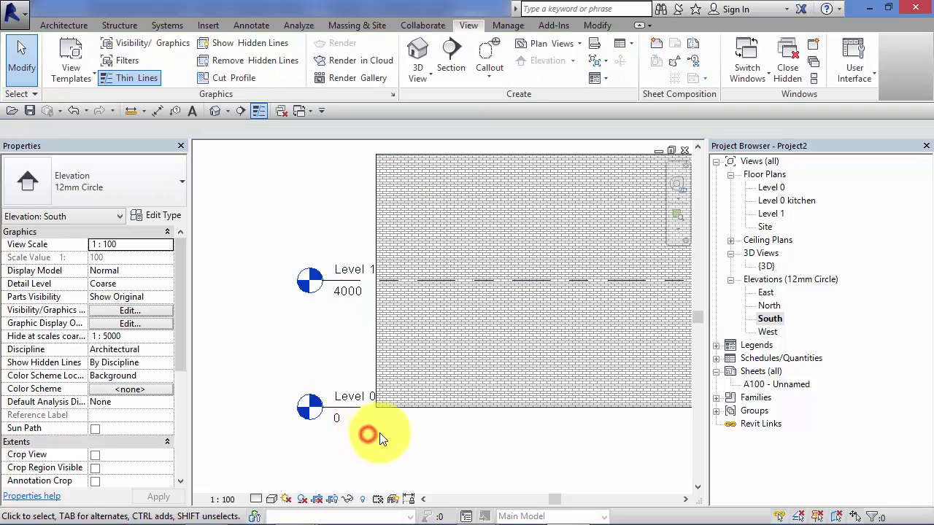
pyautogui.moveTo(379, 429); pyautogui.dragTo(366, 457, button='middle')
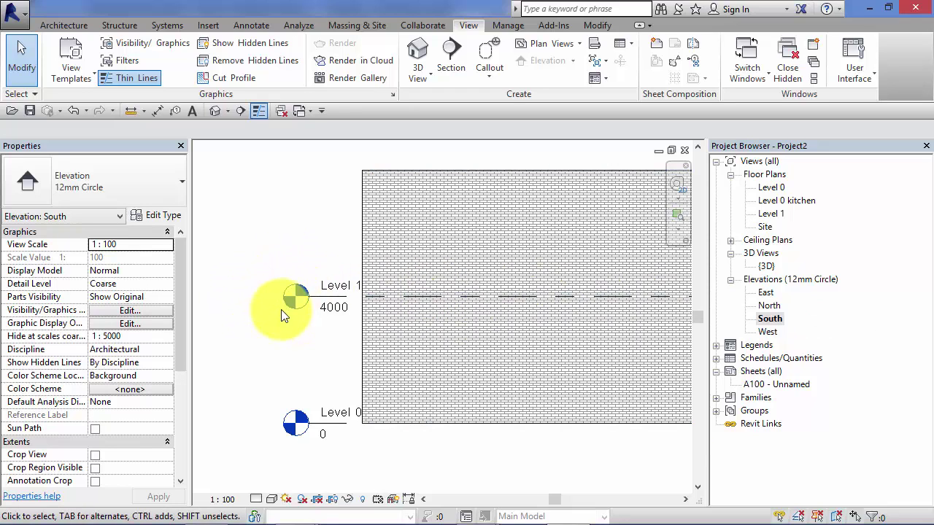
# Hide the Level 1 level as an element in the South elevation view
pyautogui.click(315, 295)
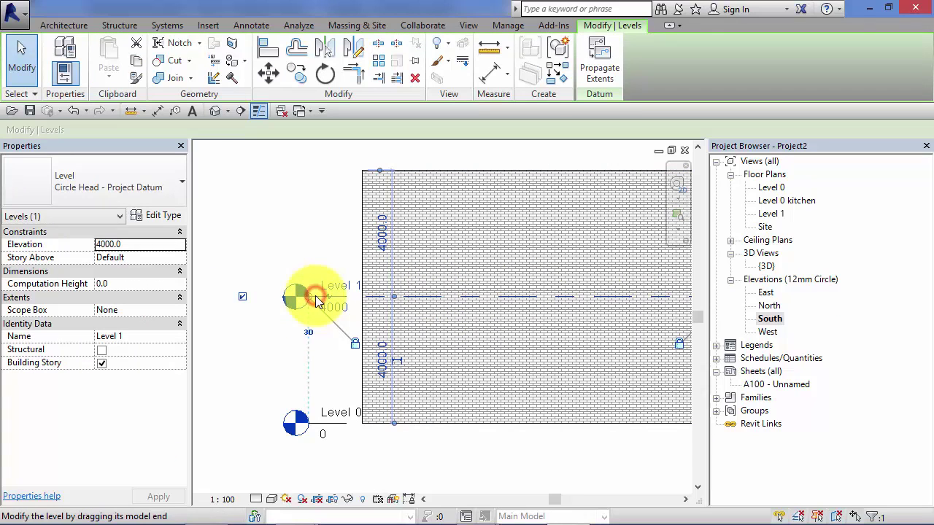
pyautogui.rightClick(316, 296)
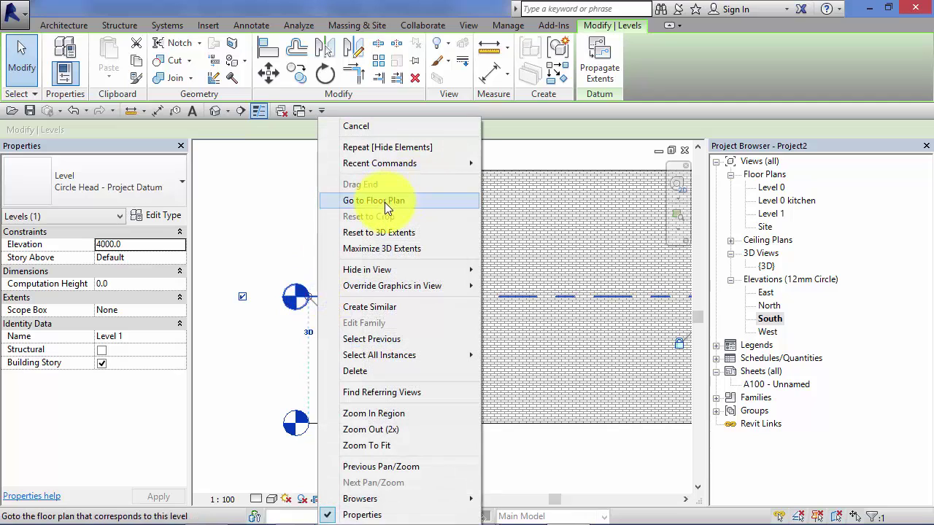
pyautogui.moveTo(376, 270)
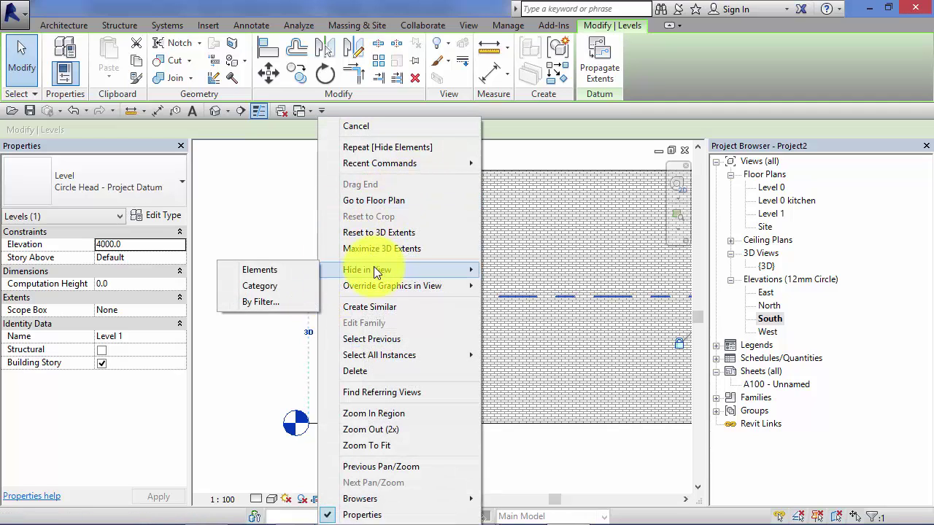
pyautogui.click(259, 270)
pyautogui.moveTo(275, 319); pyautogui.dragTo(252, 337, button='middle')
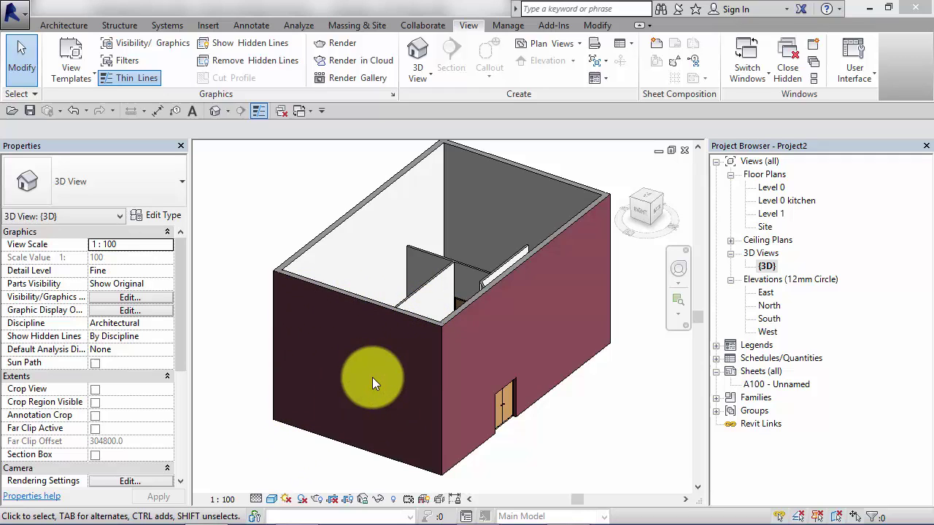
# Hide the dark front wall again in the 3D view with Hide in View > Elements
pyautogui.click(323, 288)
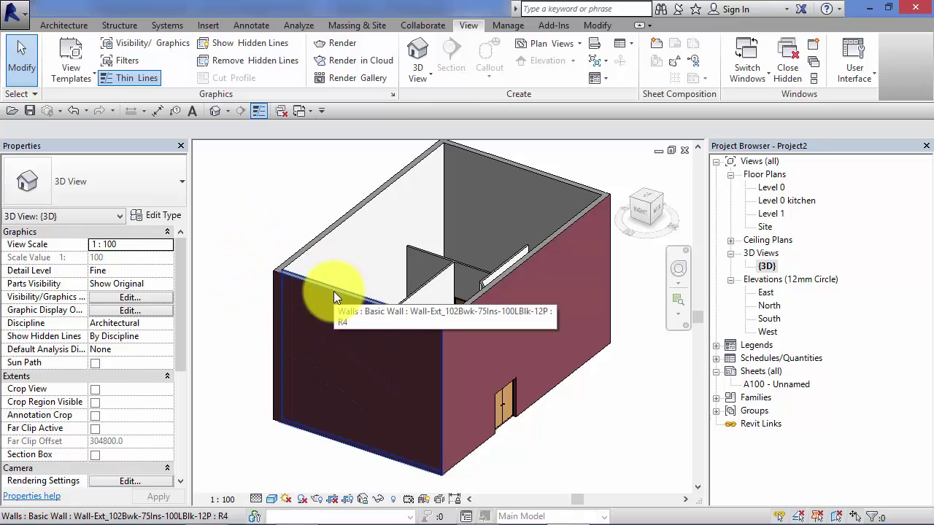
pyautogui.click(335, 290)
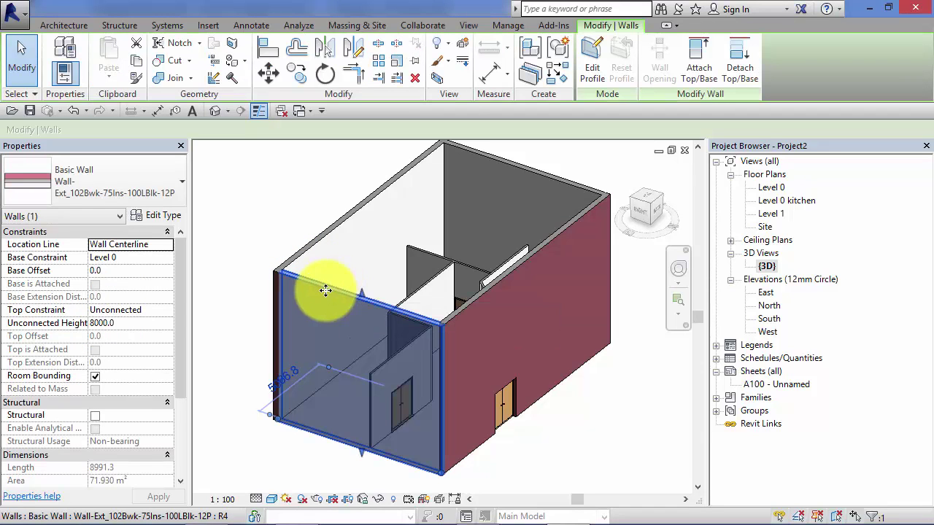
pyautogui.rightClick(325, 290)
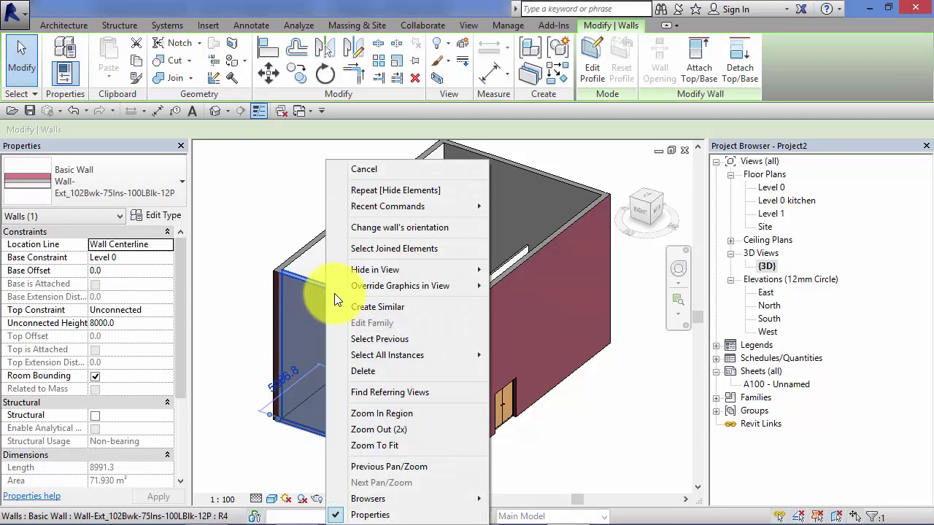
pyautogui.moveTo(334, 267)
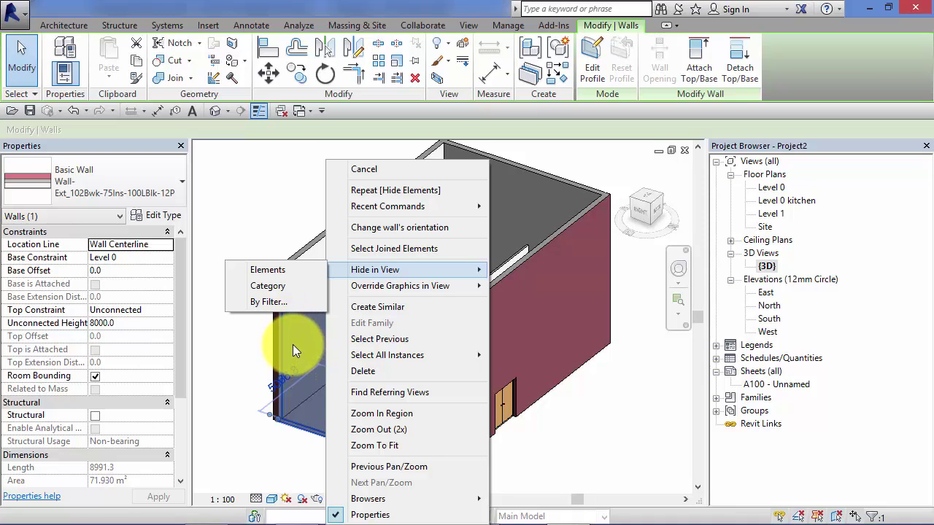
pyautogui.click(271, 288)
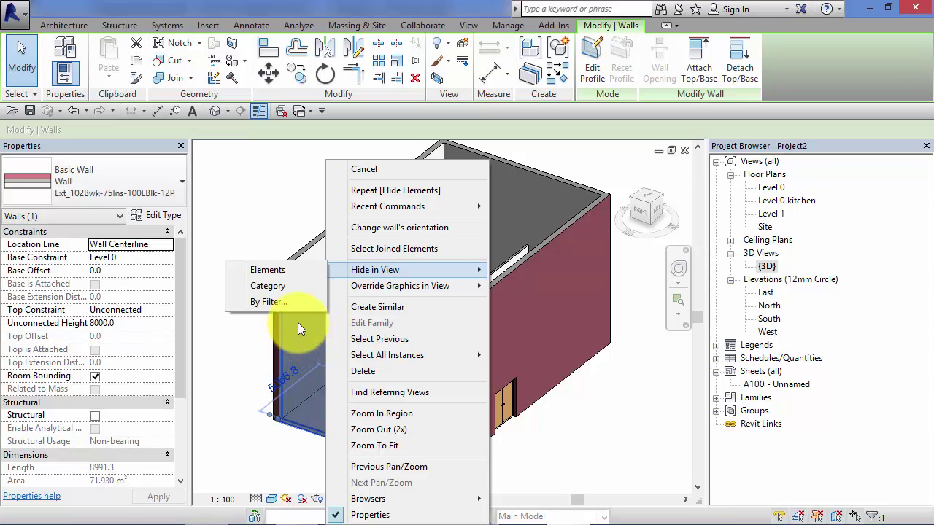
pyautogui.click(298, 272)
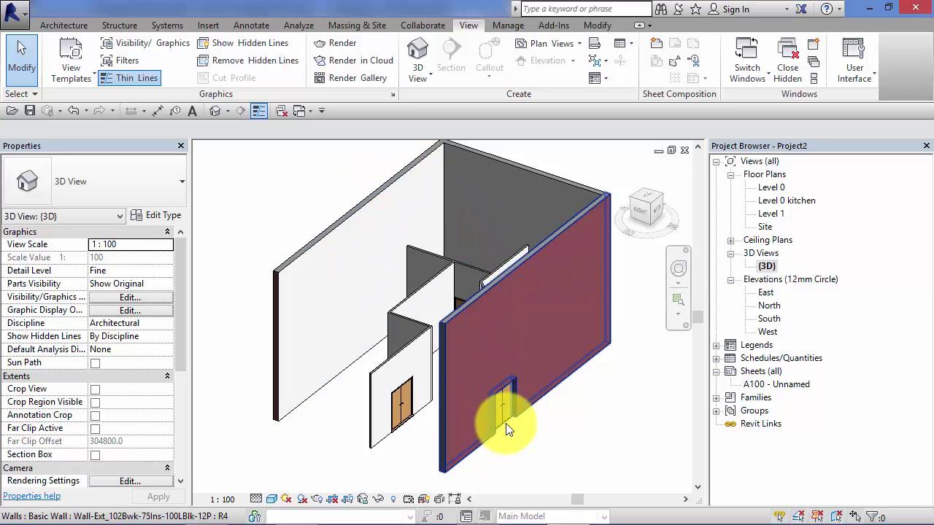
# Hide the whole Doors category in the 3D view, starting from the side-wall door
pyautogui.click(398, 416)
pyautogui.rightClick(399, 417)
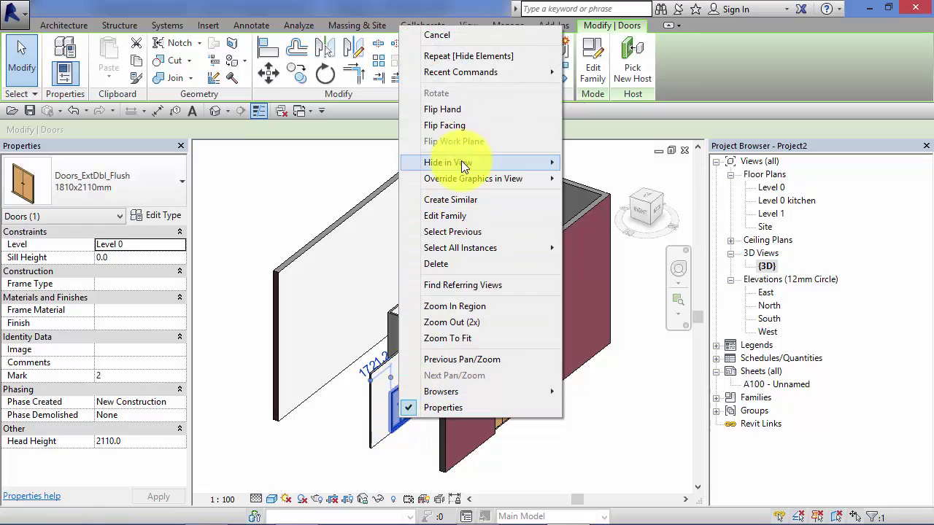
pyautogui.moveTo(464, 167)
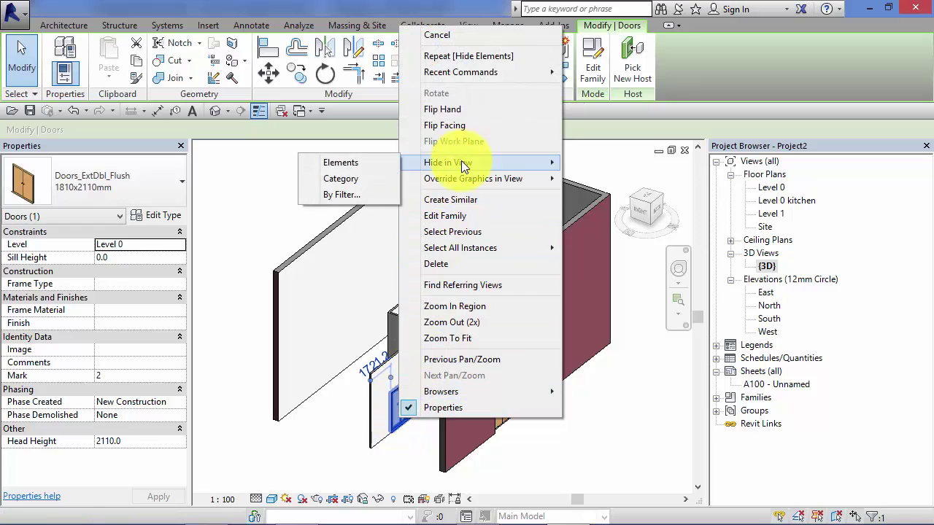
pyautogui.click(341, 180)
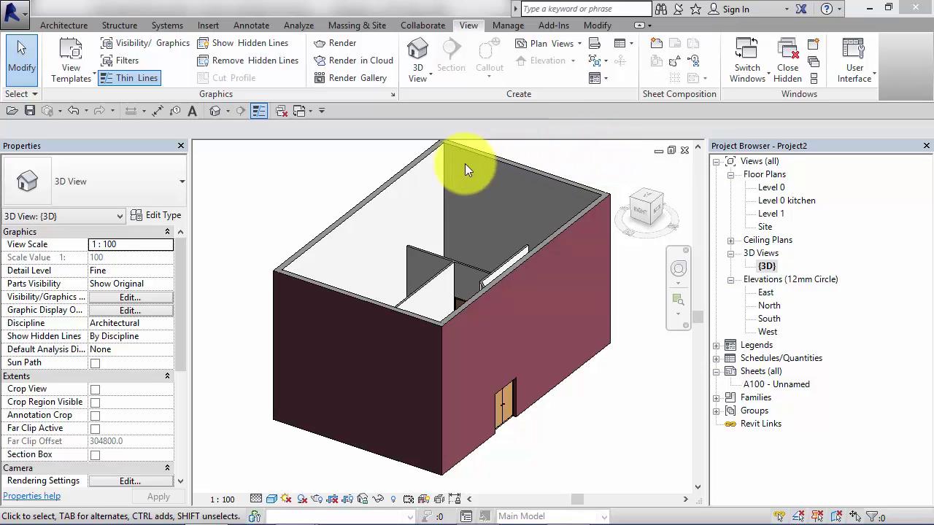
pyautogui.click(364, 301)
pyautogui.rightClick(364, 301)
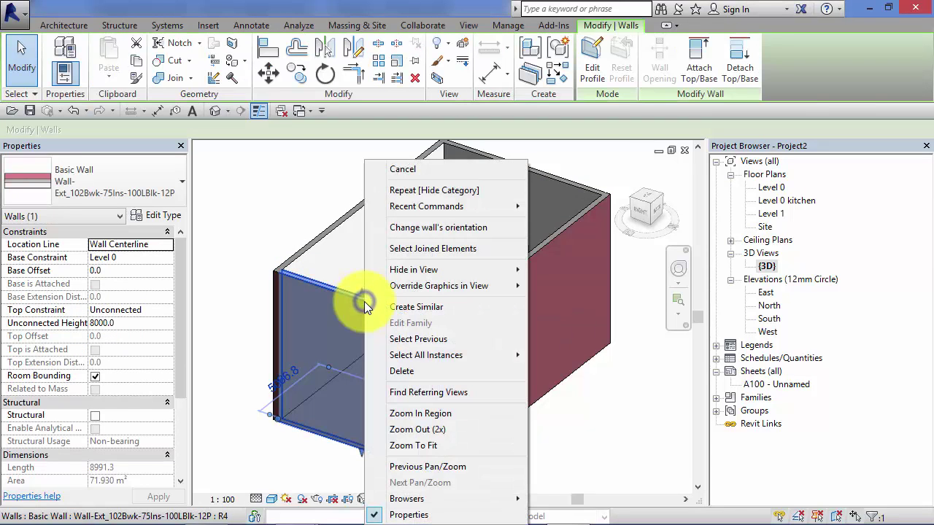
pyautogui.moveTo(392, 271)
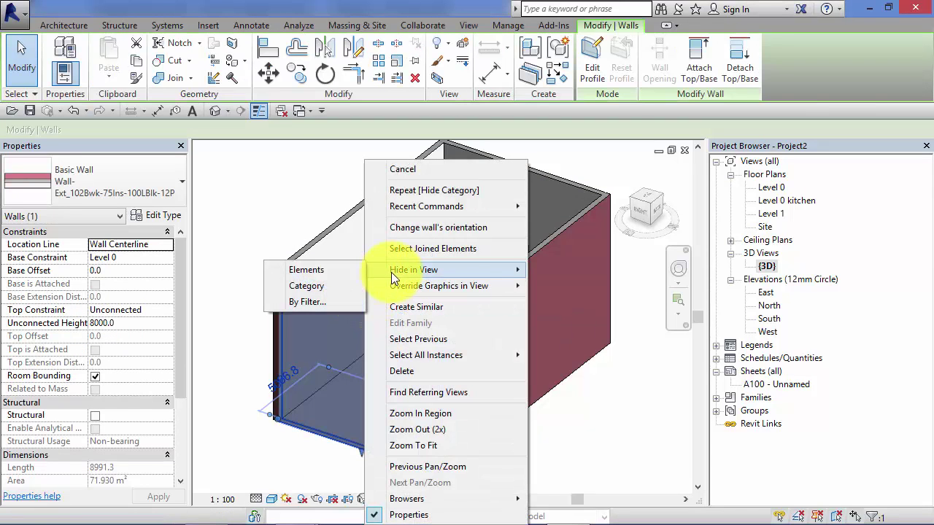
pyautogui.moveTo(384, 288)
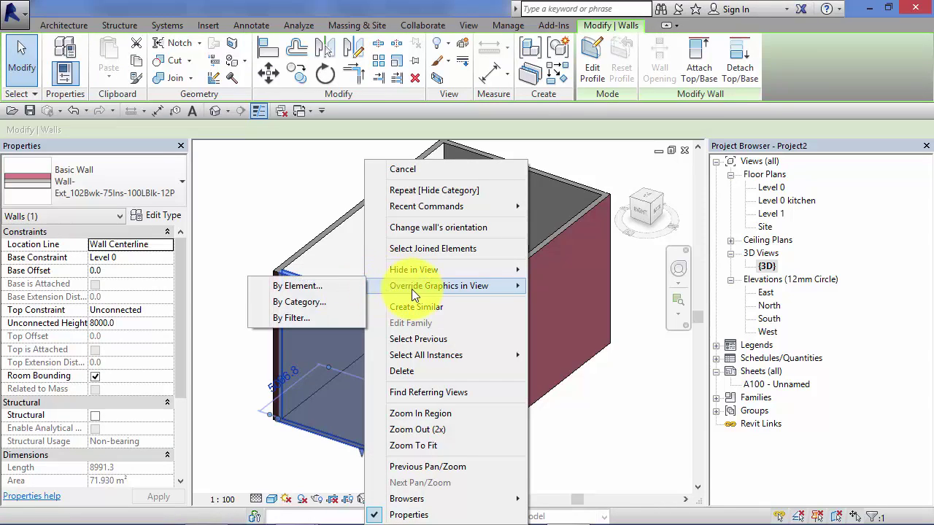
pyautogui.click(335, 288)
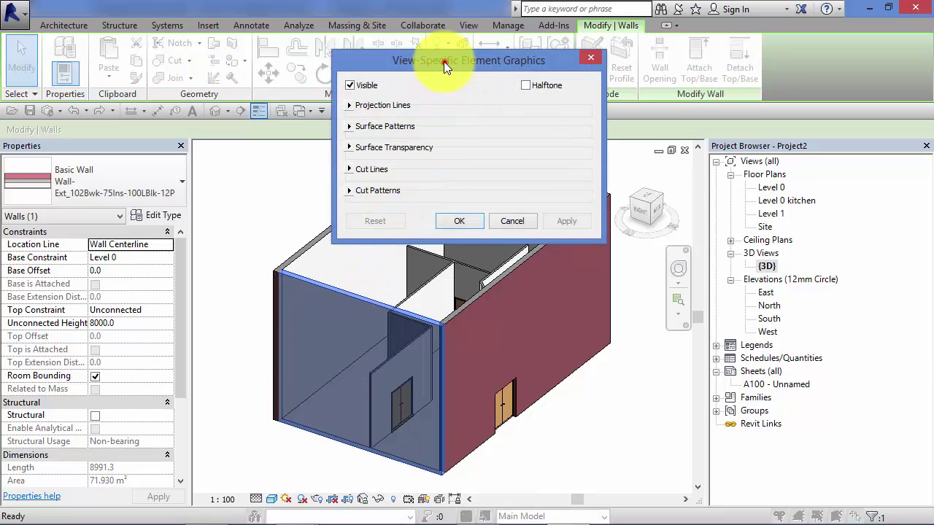
pyautogui.moveTo(443, 61); pyautogui.dragTo(360, 68)
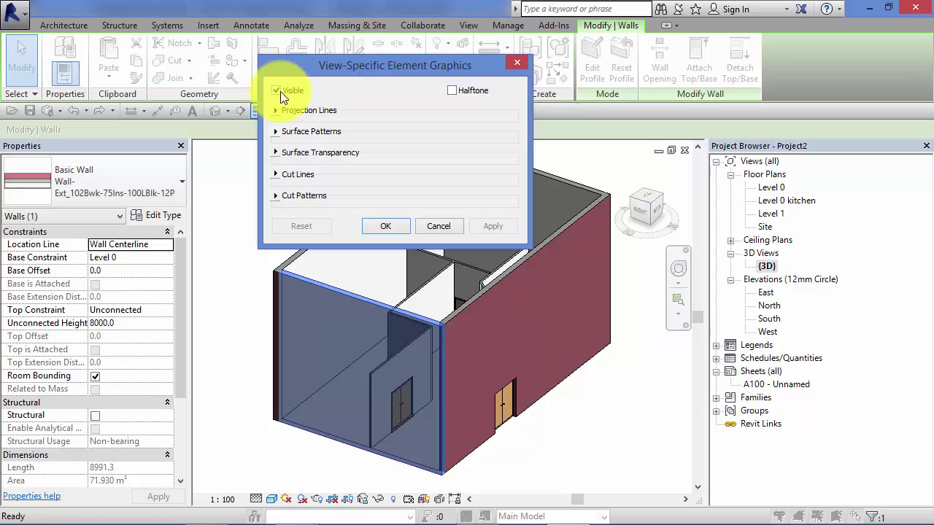
pyautogui.click(454, 90)
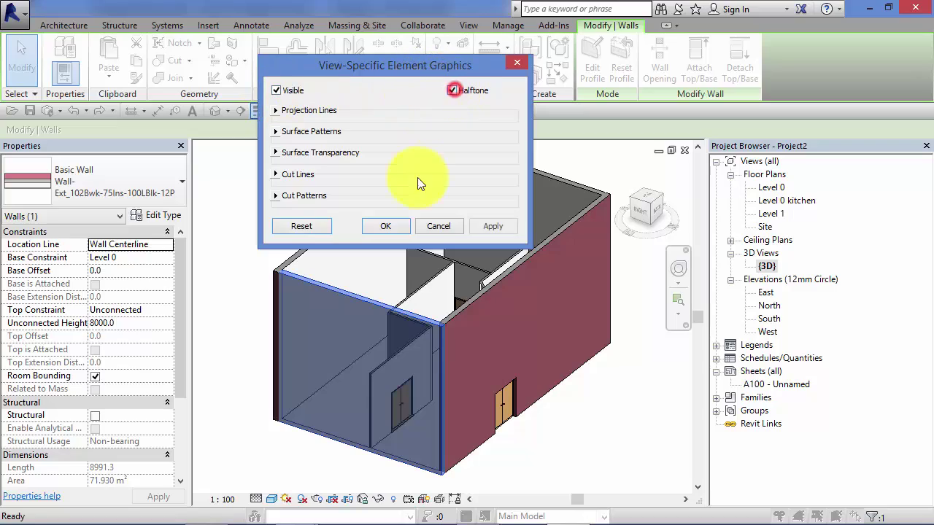
pyautogui.click(384, 224)
pyautogui.click(275, 217)
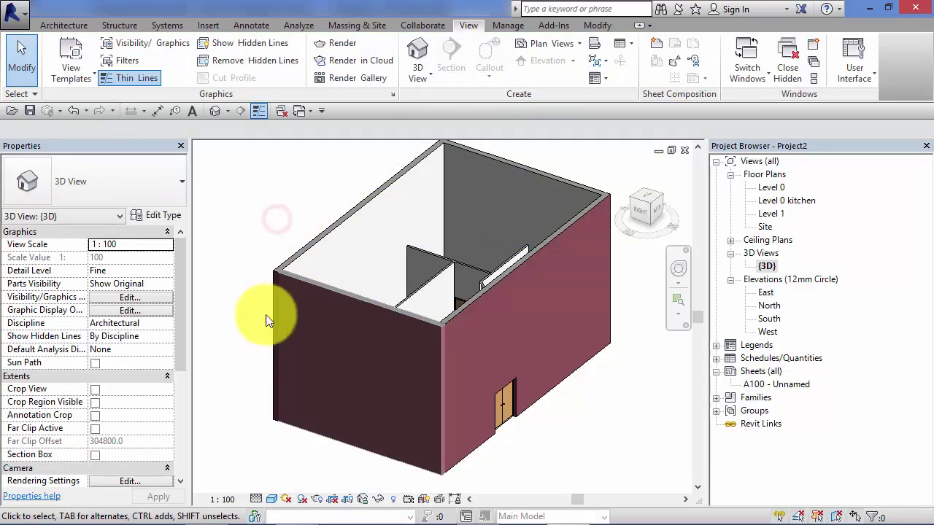
pyautogui.scroll(6, 420, 303)
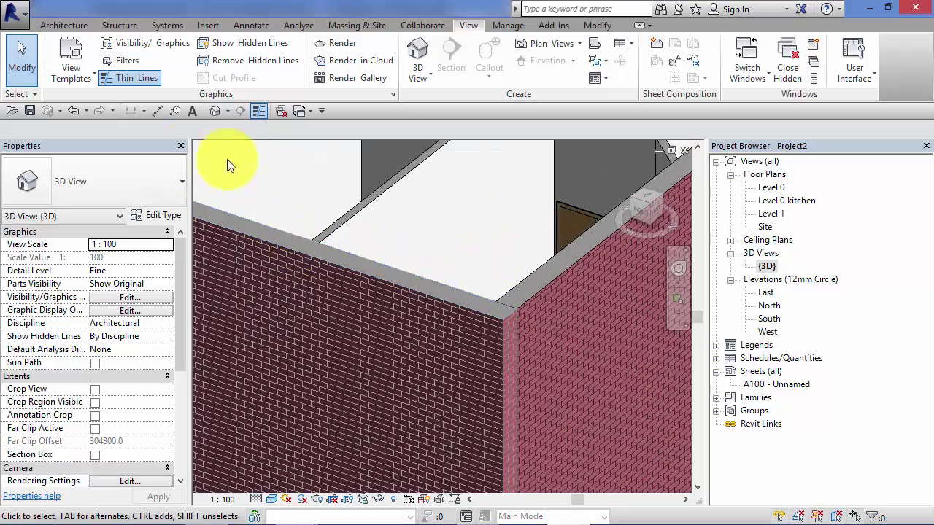
pyautogui.keyDown('shift'); pyautogui.moveTo(229, 167); pyautogui.dragTo(547, 313, button='middle'); pyautogui.keyUp('shift')
pyautogui.keyDown('shift'); pyautogui.moveTo(492, 286); pyautogui.dragTo(506, 179, button='middle'); pyautogui.keyUp('shift')
pyautogui.scroll(-6, 515, 244)
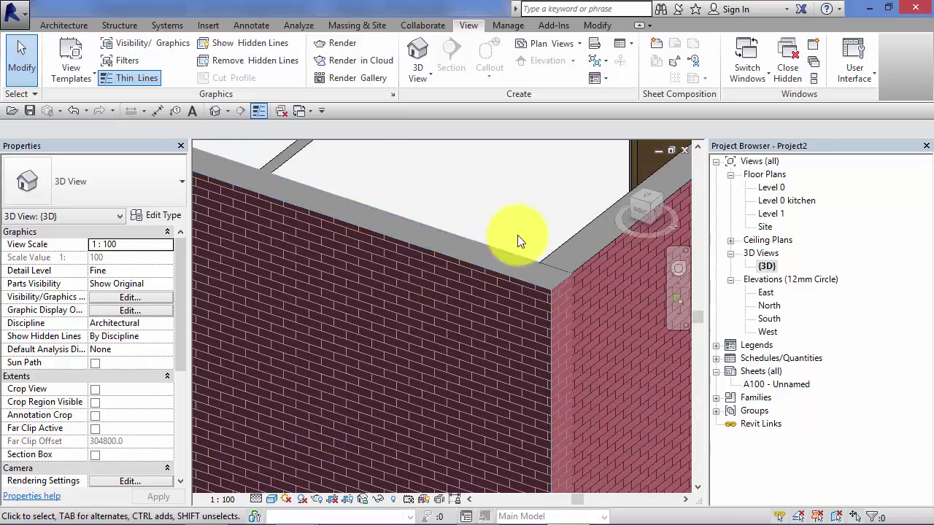
pyautogui.scroll(2, 490, 256)
pyautogui.moveTo(493, 259); pyautogui.dragTo(509, 274, button='middle')
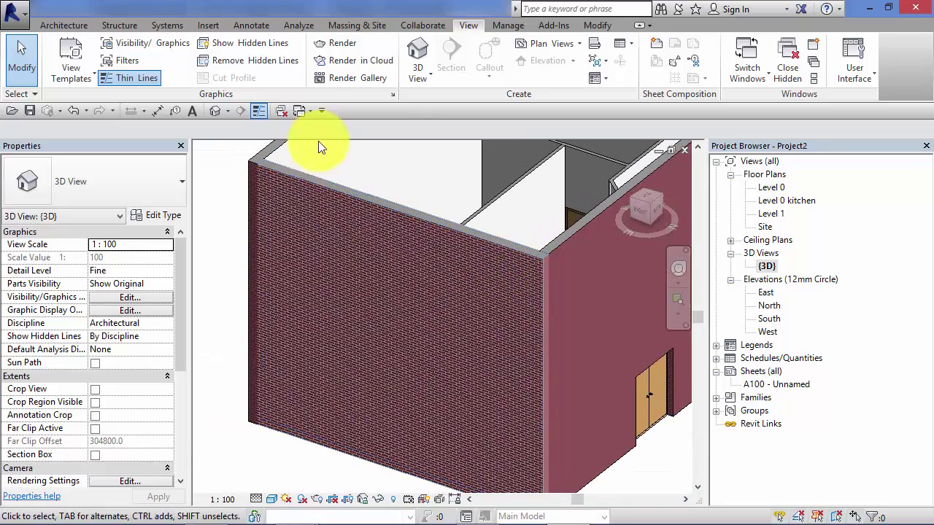
pyautogui.click(356, 198)
# Override the left brick wall's graphics by element with 55% surface transparency
pyautogui.rightClick(358, 197)
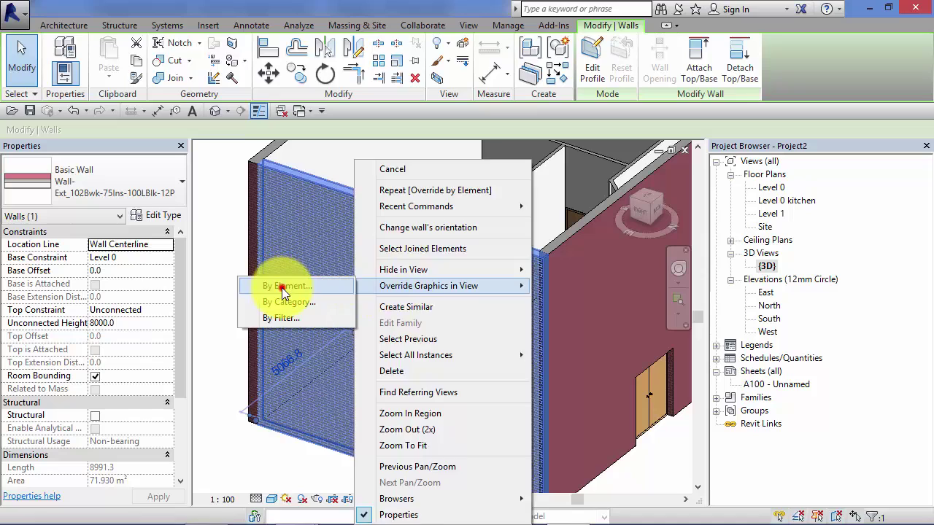
pyautogui.click(282, 287)
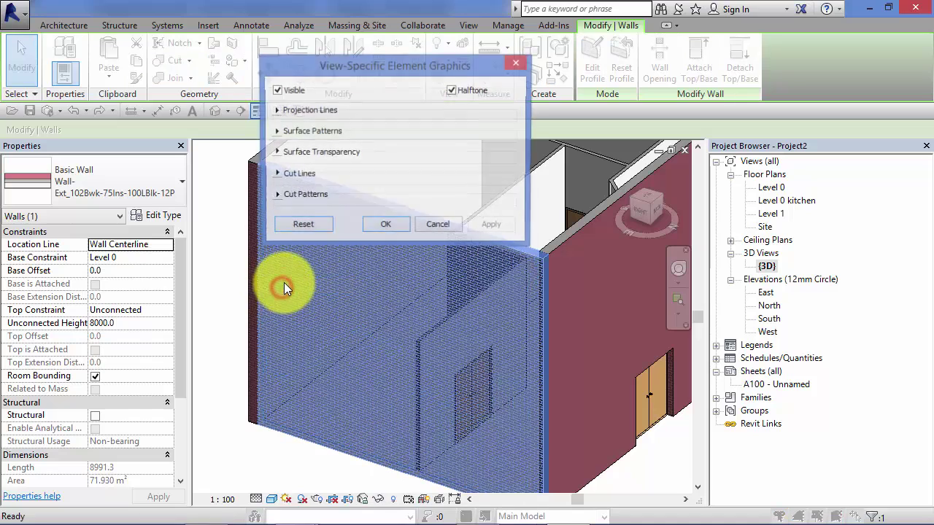
pyautogui.click(275, 111)
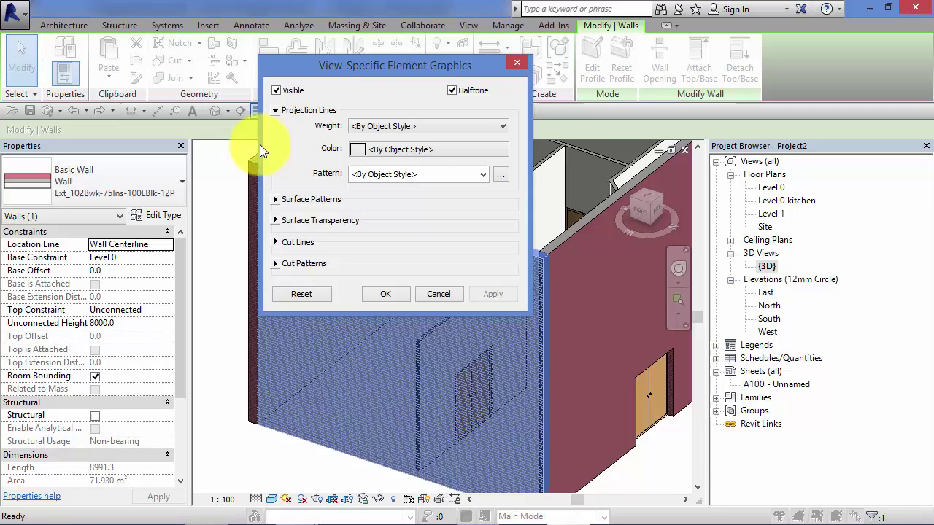
pyautogui.click(275, 220)
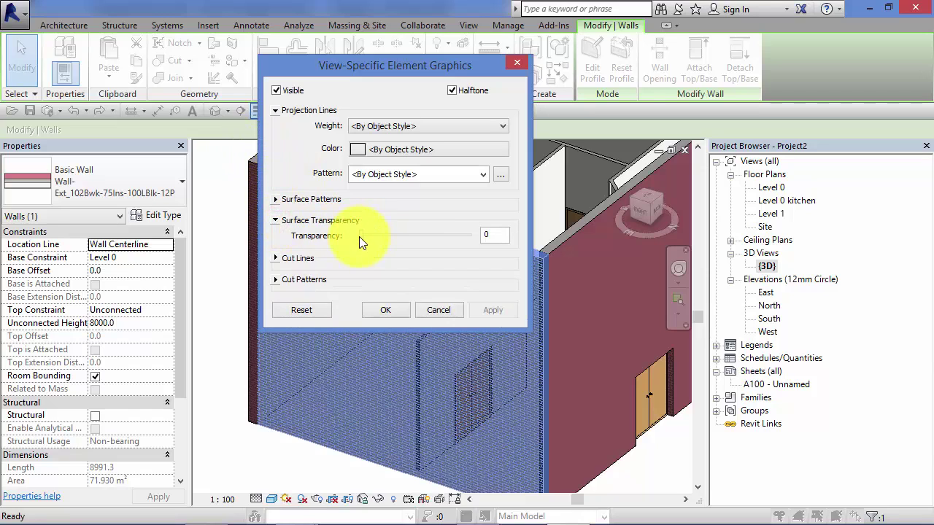
pyautogui.moveTo(359, 234); pyautogui.dragTo(421, 241)
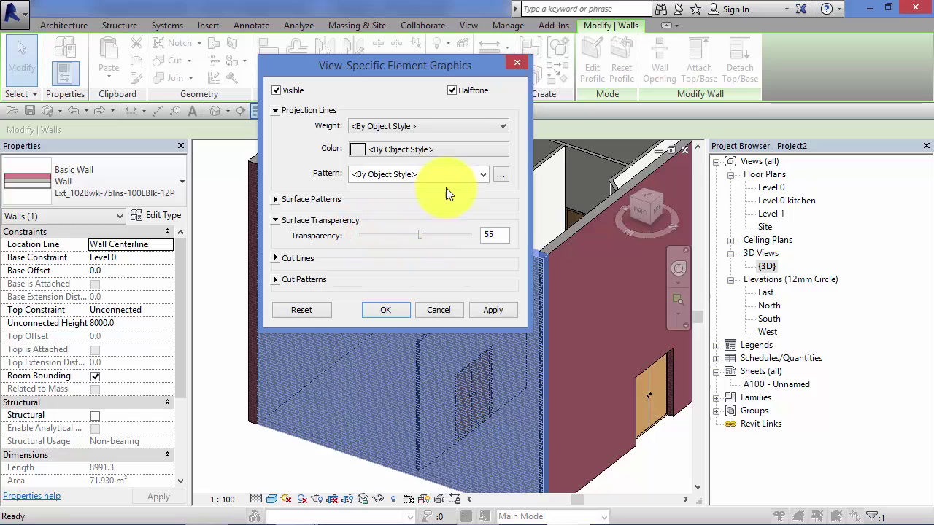
pyautogui.click(493, 310)
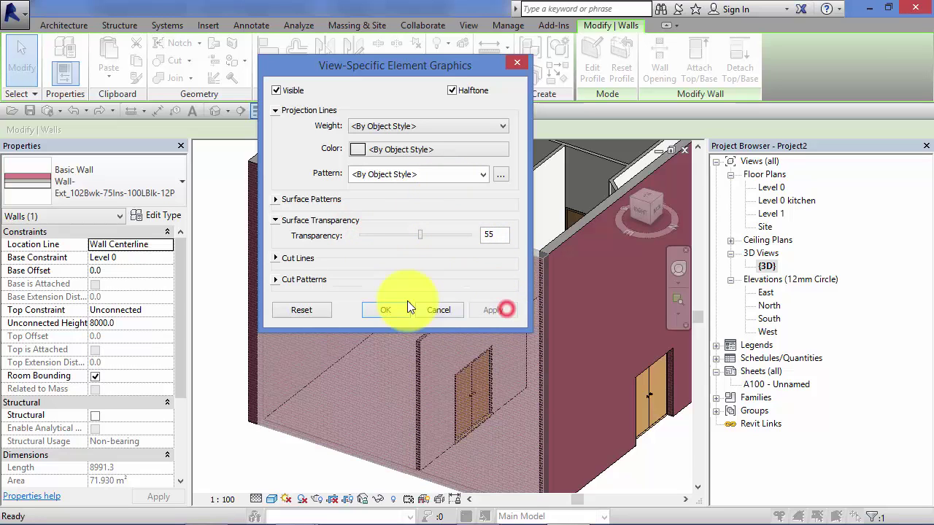
pyautogui.click(397, 308)
# Deselect the wall and reframe the view to see the interior through it
pyautogui.click(323, 481)
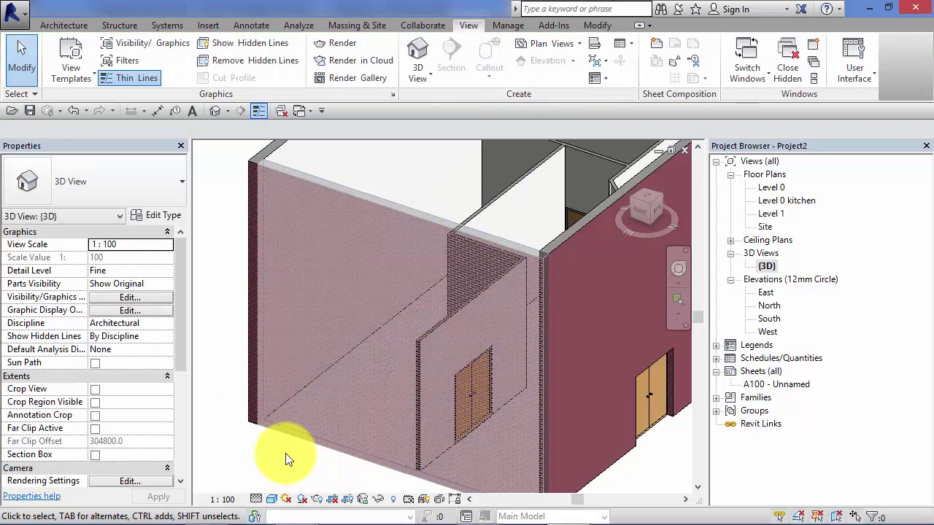
pyautogui.moveTo(287, 459); pyautogui.dragTo(319, 445, button='middle')
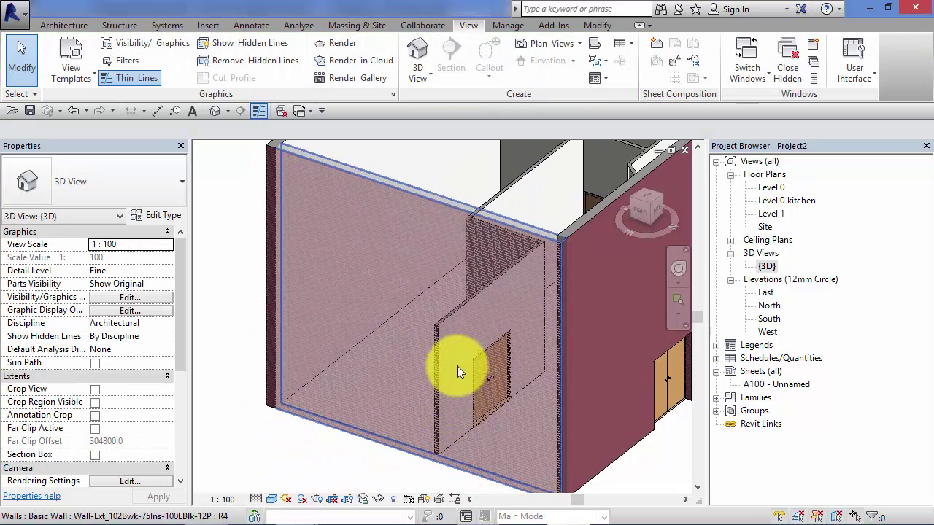
pyautogui.scroll(-1, 457, 366)
pyautogui.moveTo(516, 379); pyautogui.dragTo(416, 405, button='middle')
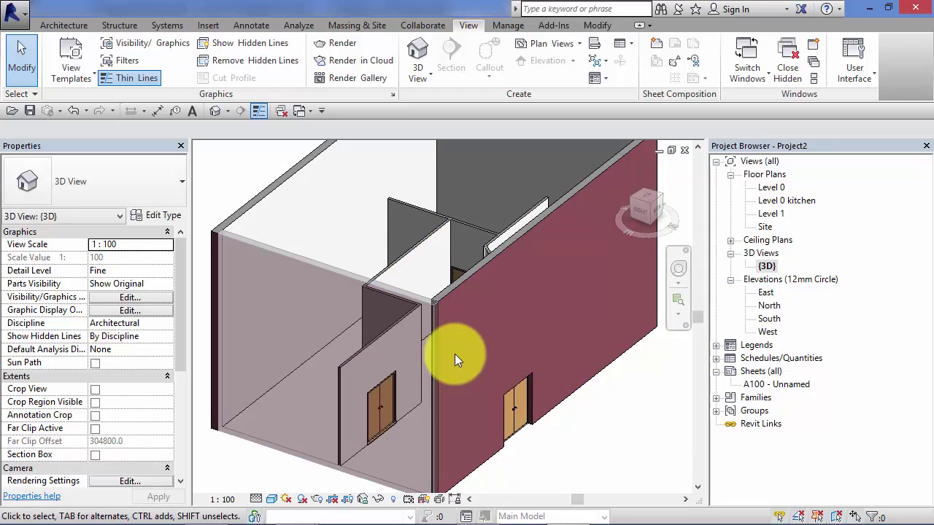
pyautogui.moveTo(608, 422); pyautogui.dragTo(554, 426, button='middle')
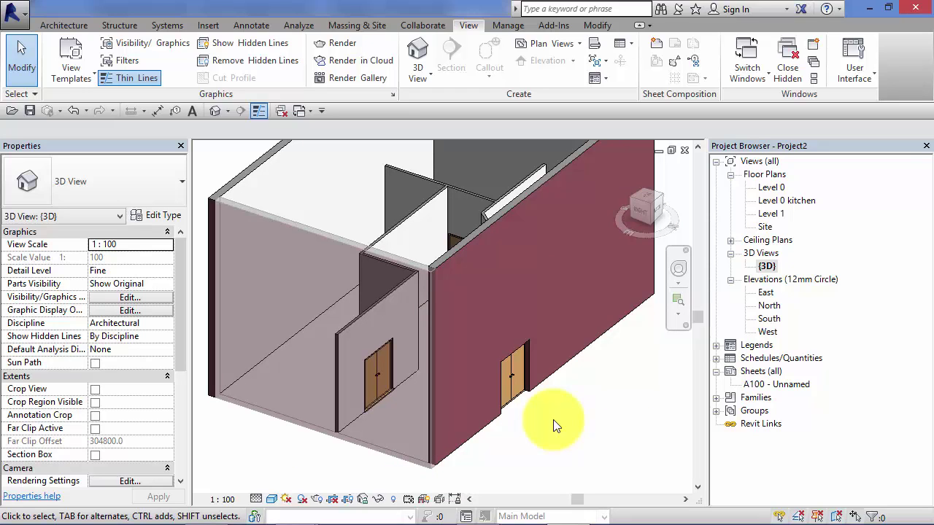
pyautogui.scroll(2, 553, 419)
# Give the Doors category a Diagonal down 1.5mm surface pattern in purple RGB 128-000-255
pyautogui.click(501, 390)
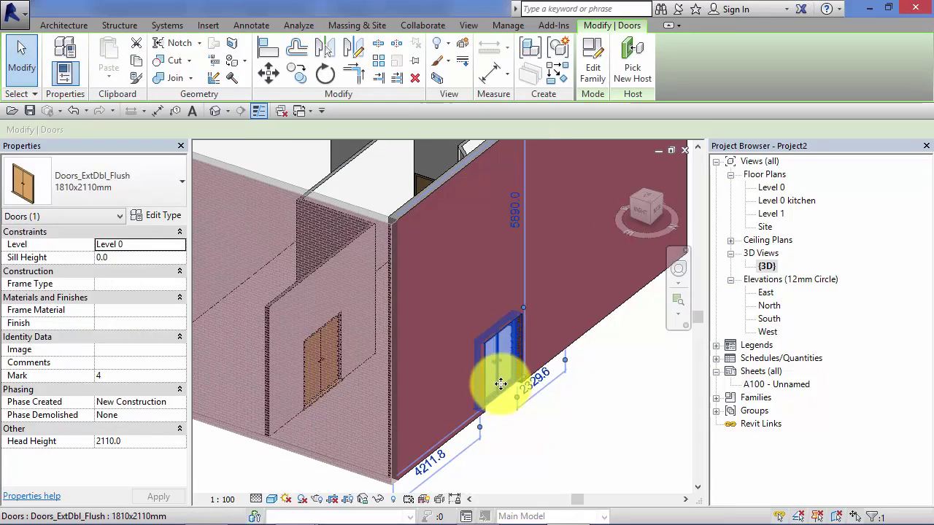
pyautogui.rightClick(498, 392)
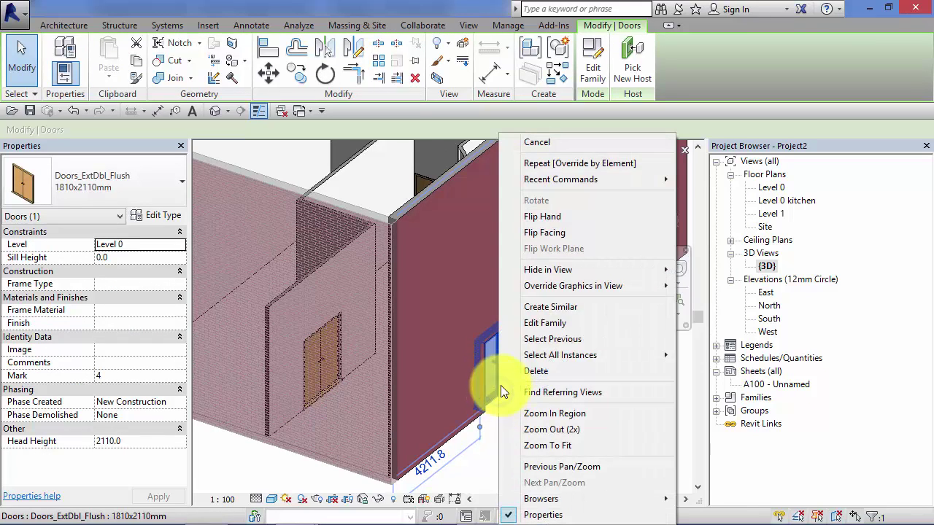
pyautogui.moveTo(525, 286)
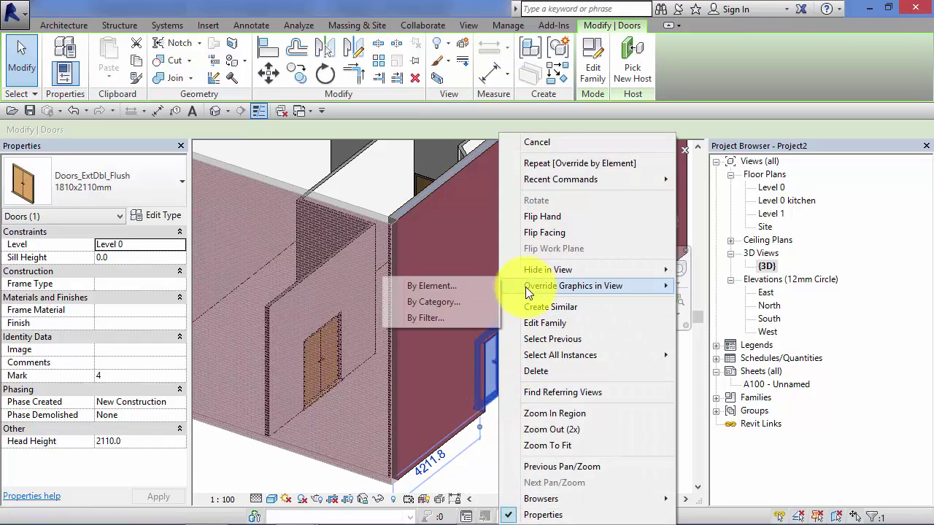
pyautogui.click(432, 302)
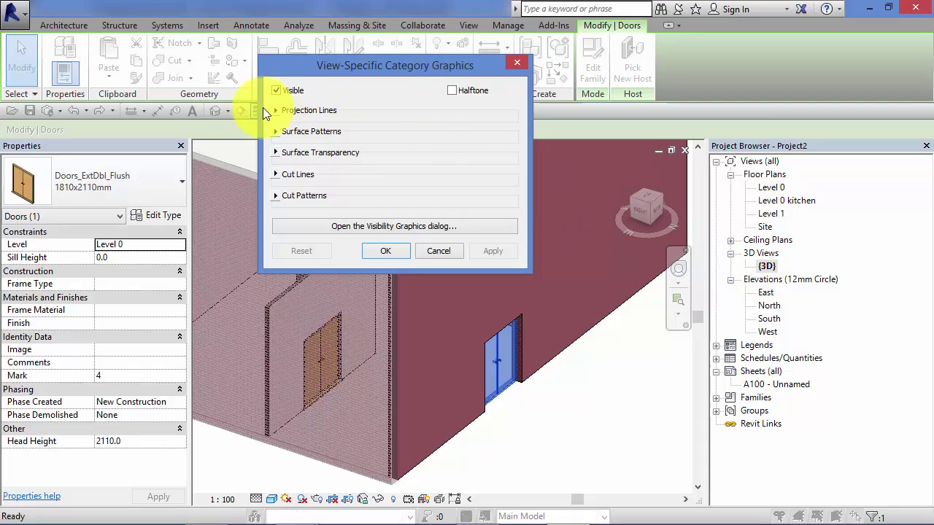
pyautogui.click(275, 132)
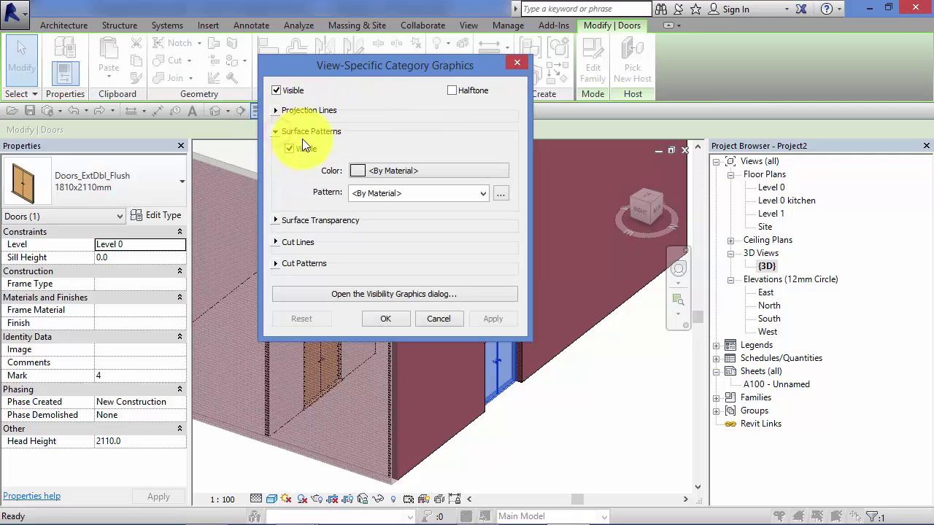
pyautogui.click(481, 193)
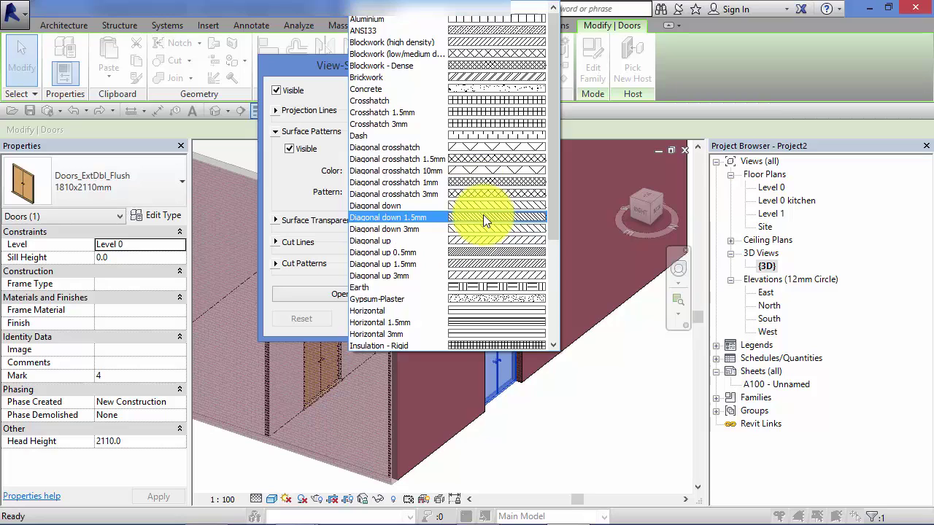
pyautogui.click(483, 217)
pyautogui.click(363, 170)
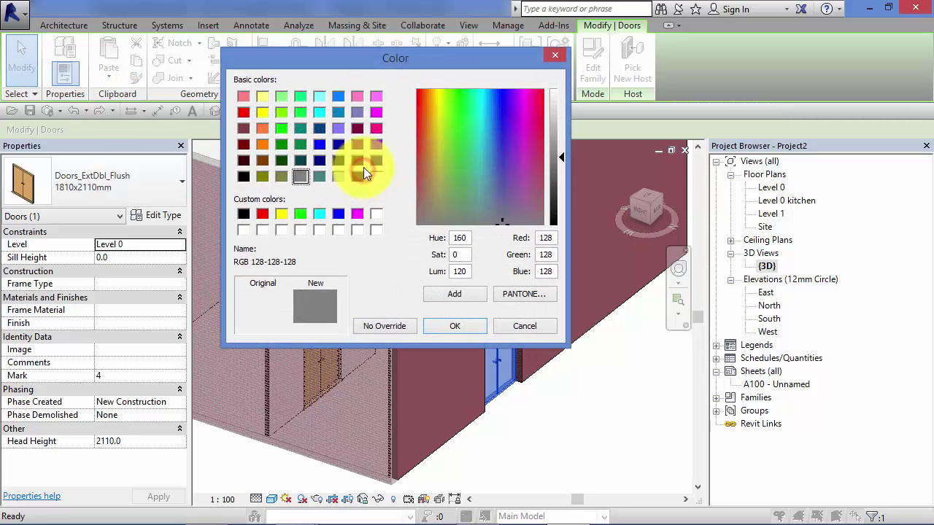
pyautogui.click(375, 144)
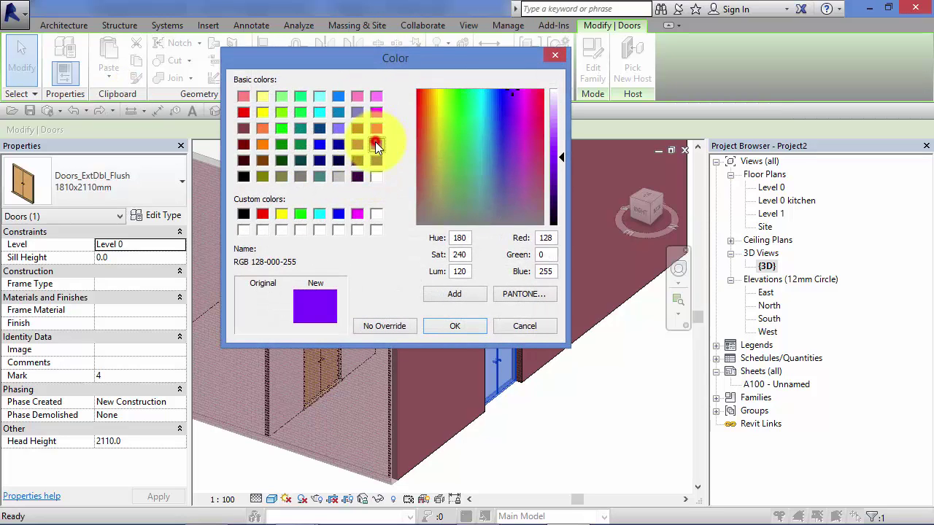
pyautogui.click(477, 328)
pyautogui.click(503, 320)
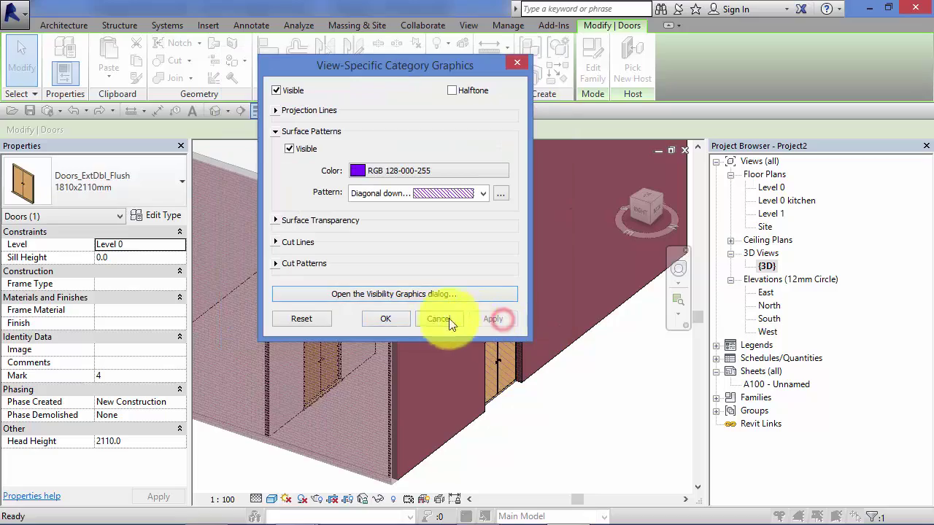
pyautogui.click(387, 319)
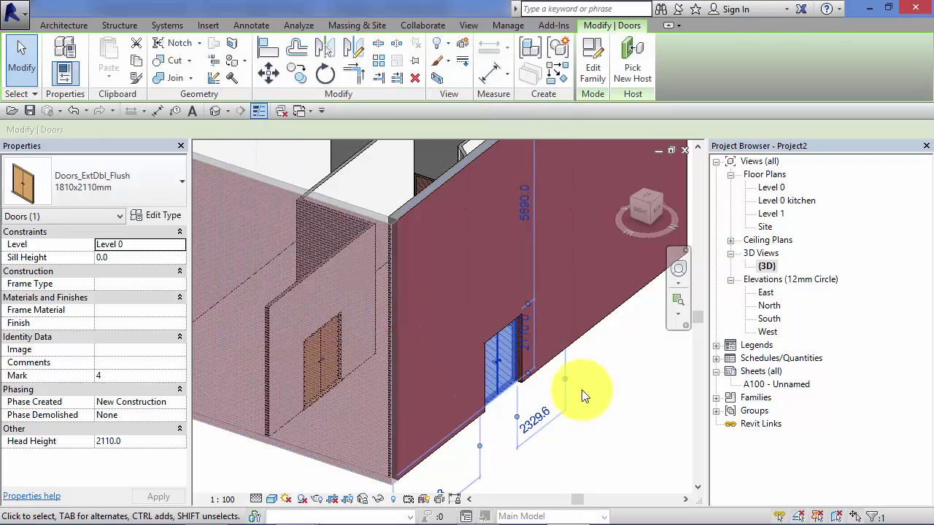
pyautogui.click(583, 396)
pyautogui.scroll(5, 510, 375)
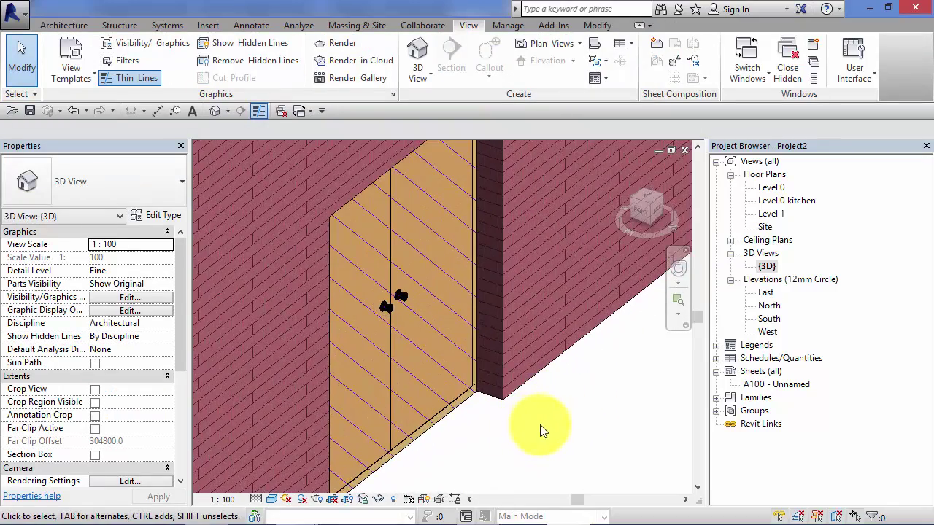
pyautogui.scroll(3, 538, 424)
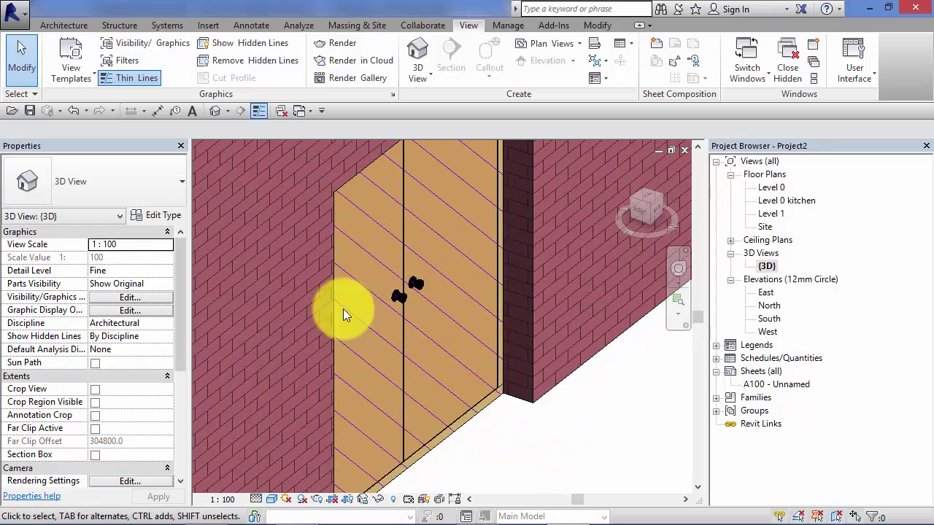
pyautogui.scroll(-2, 556, 432)
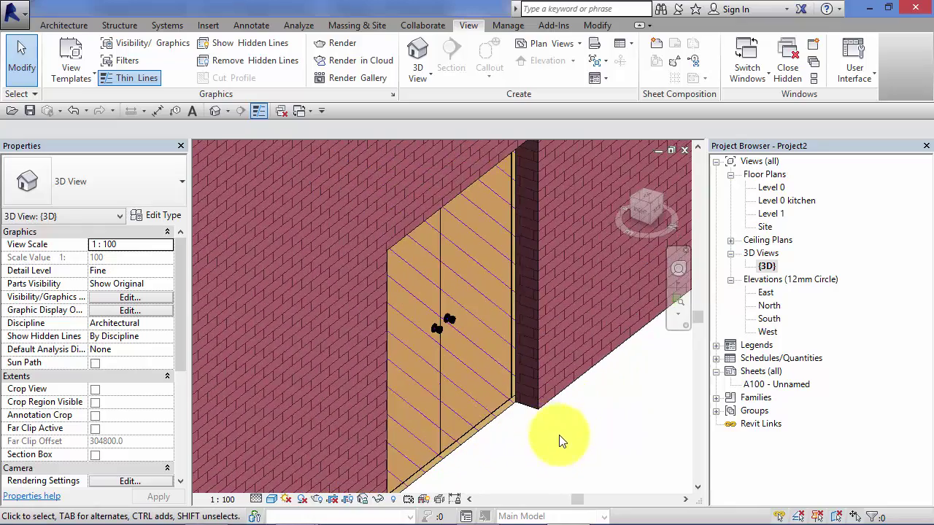
pyautogui.scroll(-2, 559, 435)
pyautogui.keyDown('shift'); pyautogui.moveTo(563, 448); pyautogui.dragTo(625, 354, button='middle'); pyautogui.keyUp('shift')
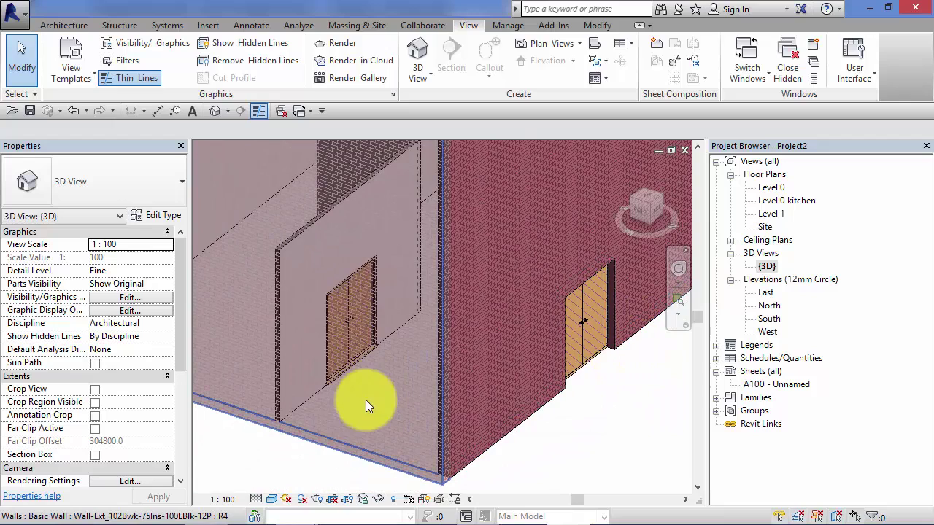
pyautogui.scroll(3, 302, 365)
pyautogui.keyDown('shift'); pyautogui.moveTo(334, 350); pyautogui.dragTo(329, 296, button='middle'); pyautogui.keyUp('shift')
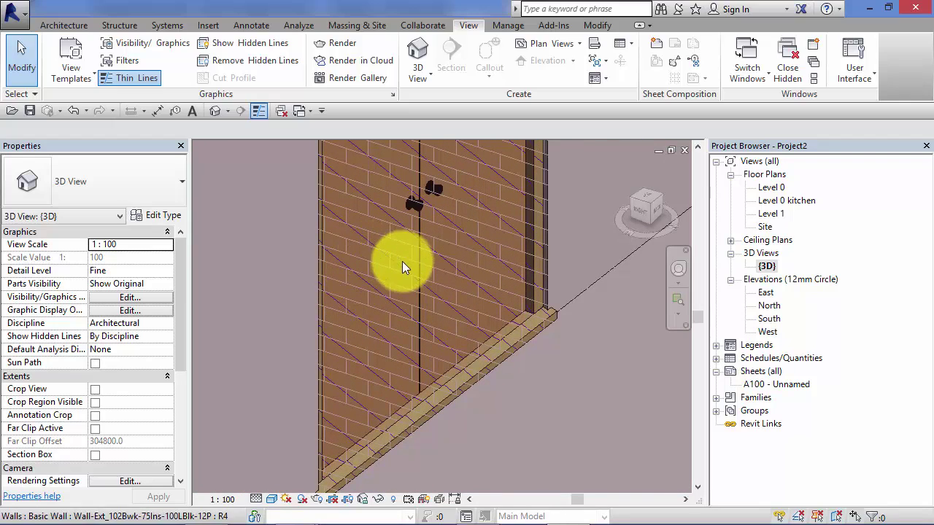
pyautogui.scroll(-4, 380, 279)
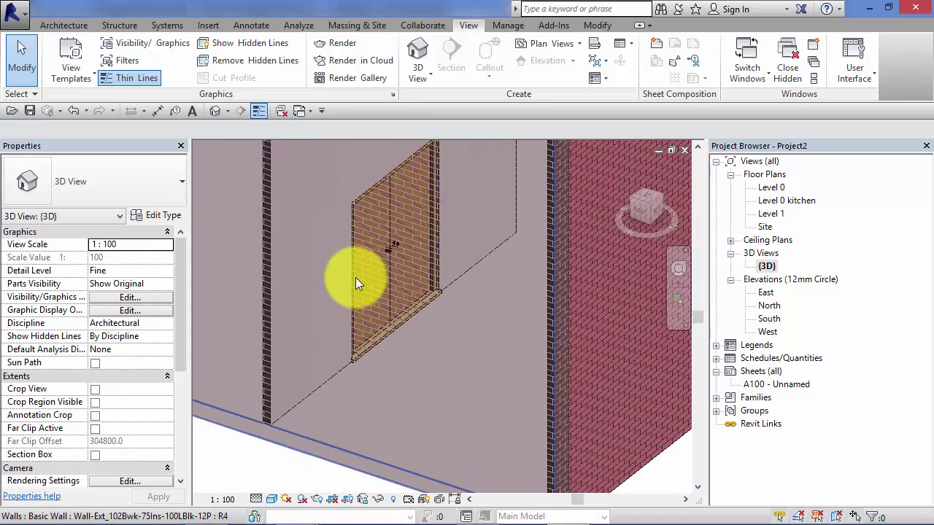
pyautogui.scroll(-4, 355, 284)
pyautogui.moveTo(594, 344); pyautogui.dragTo(512, 387, button='middle')
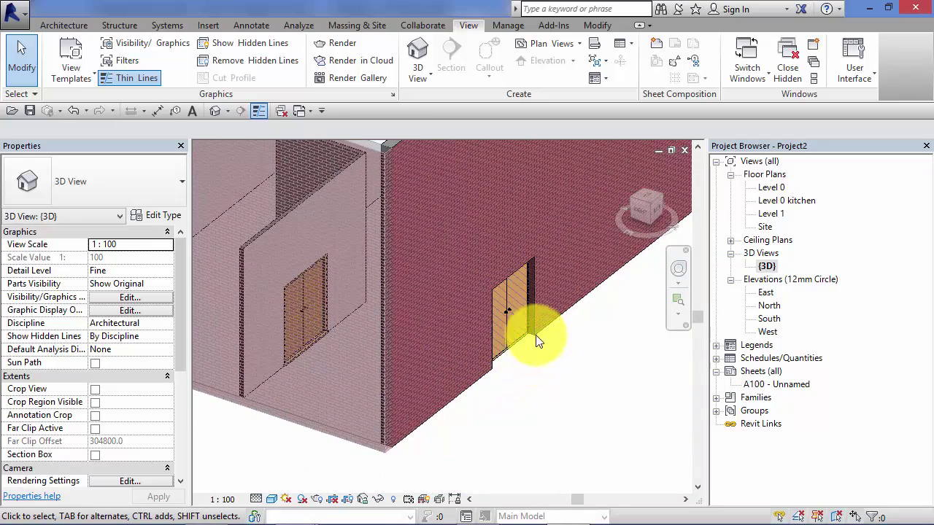
pyautogui.scroll(4, 528, 321)
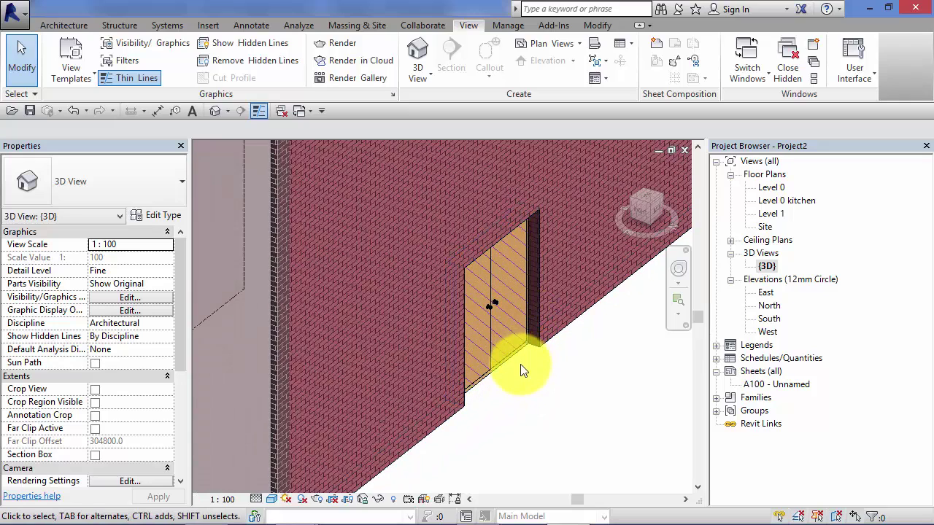